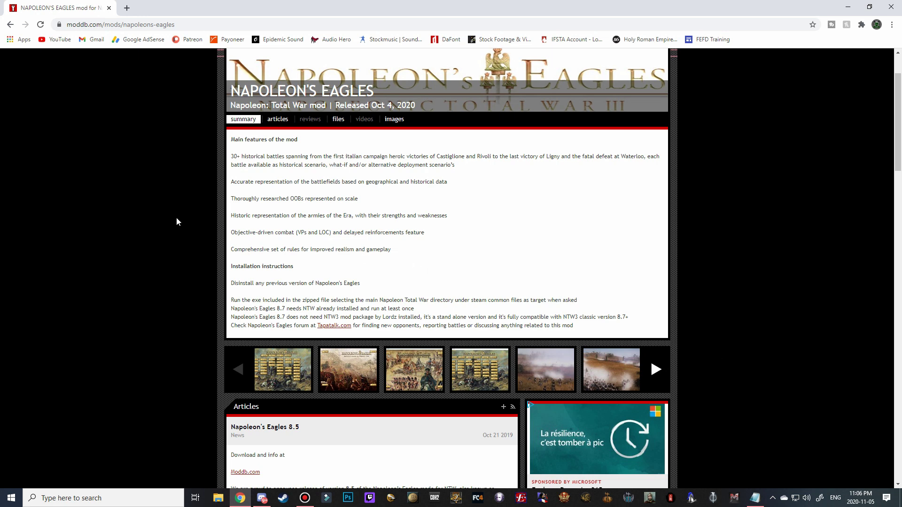
Go to the ModDB home page and search for 'napoleon'
drag(191, 28, 105, 27)
key(BackSpace)
key(Return)
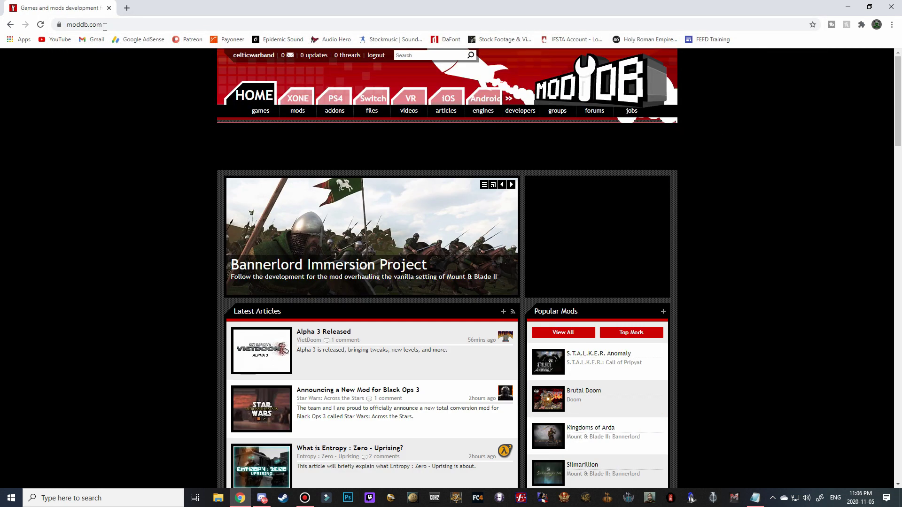
click(413, 54)
text(napoleon)
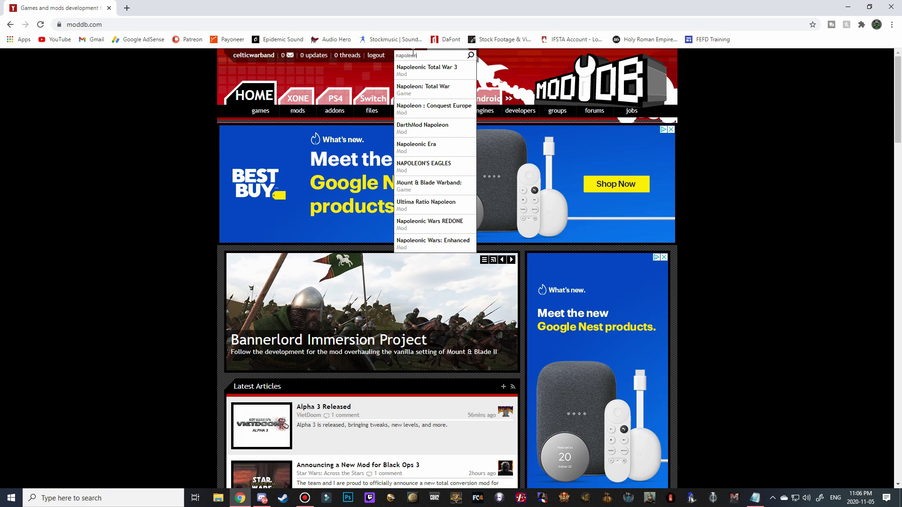
Open the Napoleon's Eagles mod page and its files list, showing versions 8.7 through 8.0
click(425, 165)
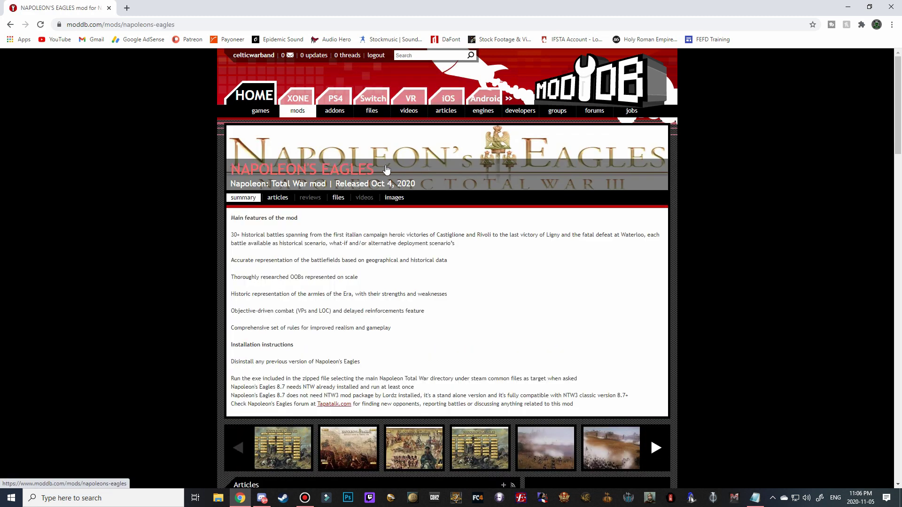
click(339, 199)
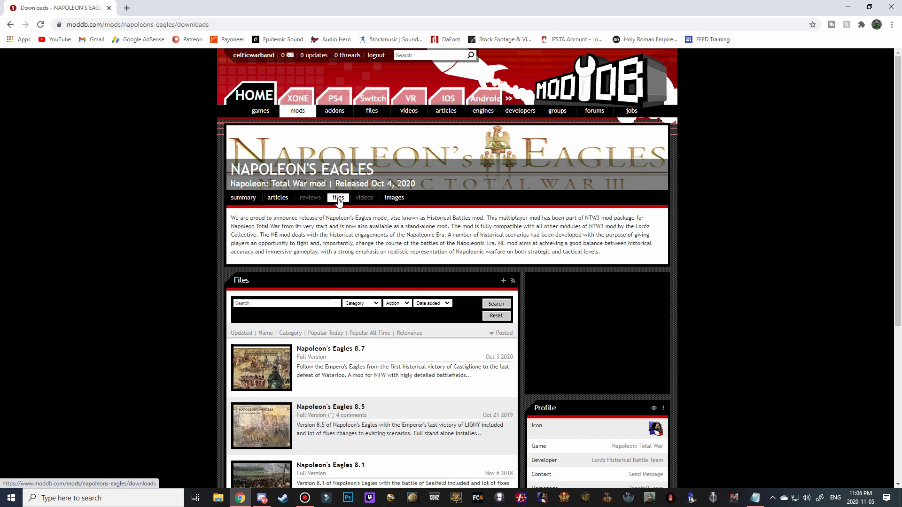
scroll(221, 291, down, 2)
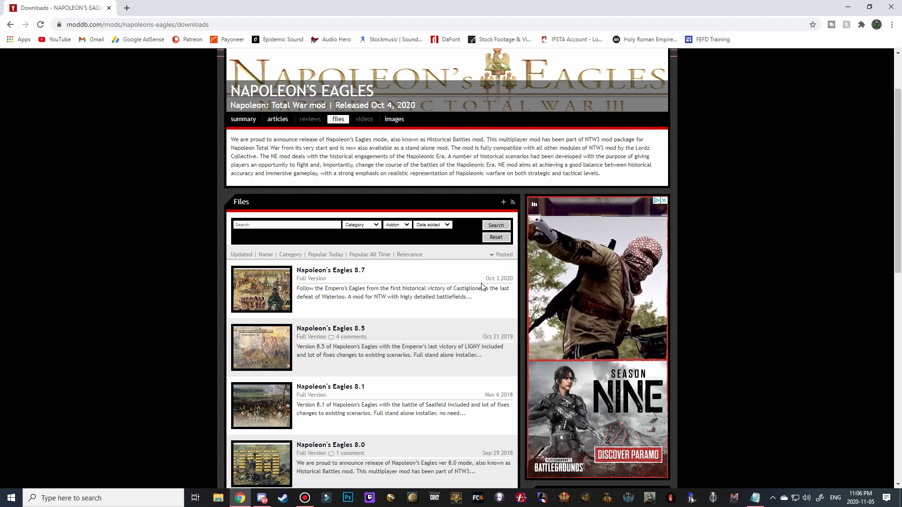
Start downloading Napoleons_Eagles_8_7.rar (726.92mb) from the 8.7 file page, then dismiss the download popup
click(337, 274)
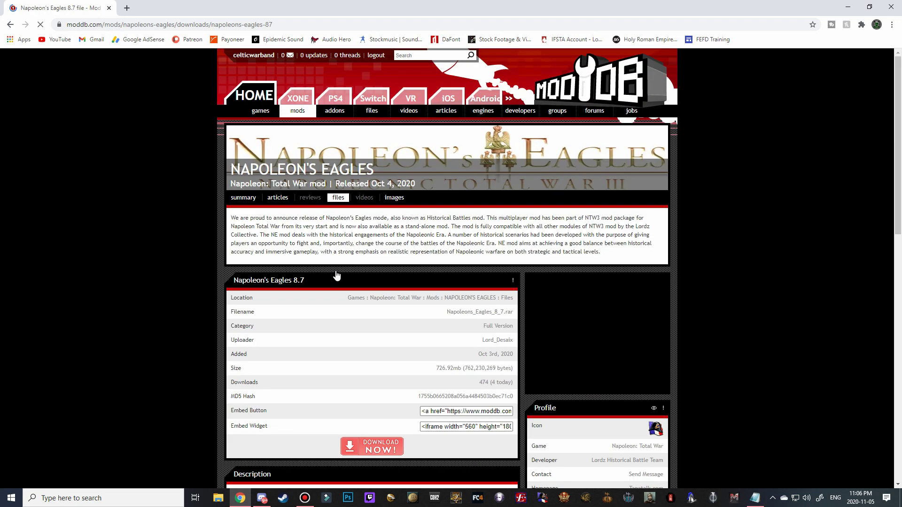
scroll(300, 310, down, 2)
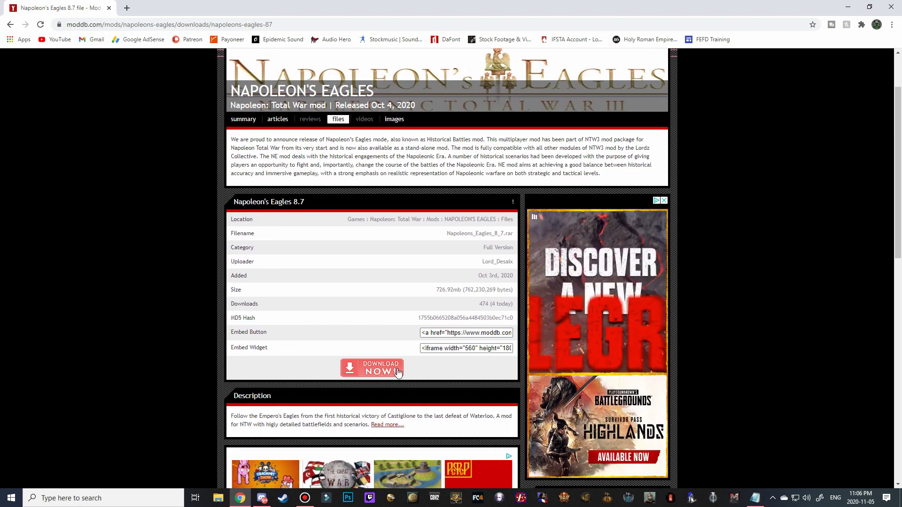
click(378, 372)
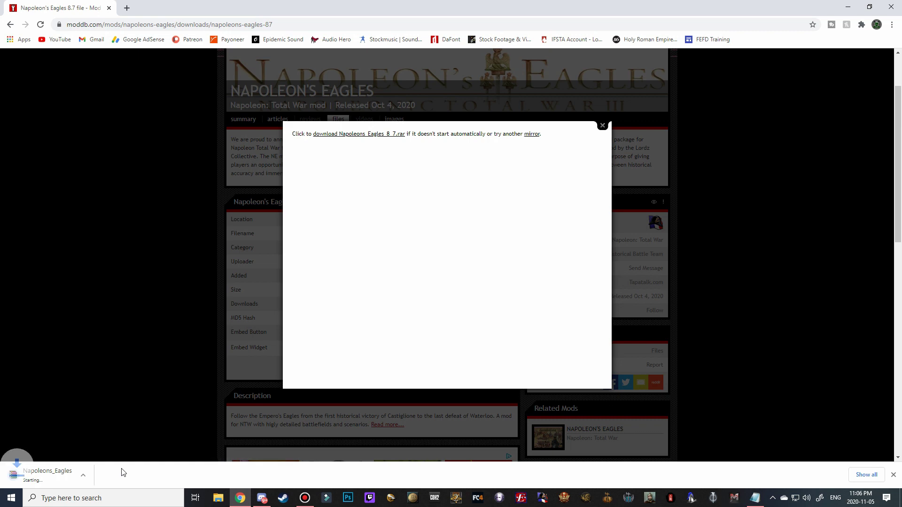
click(602, 126)
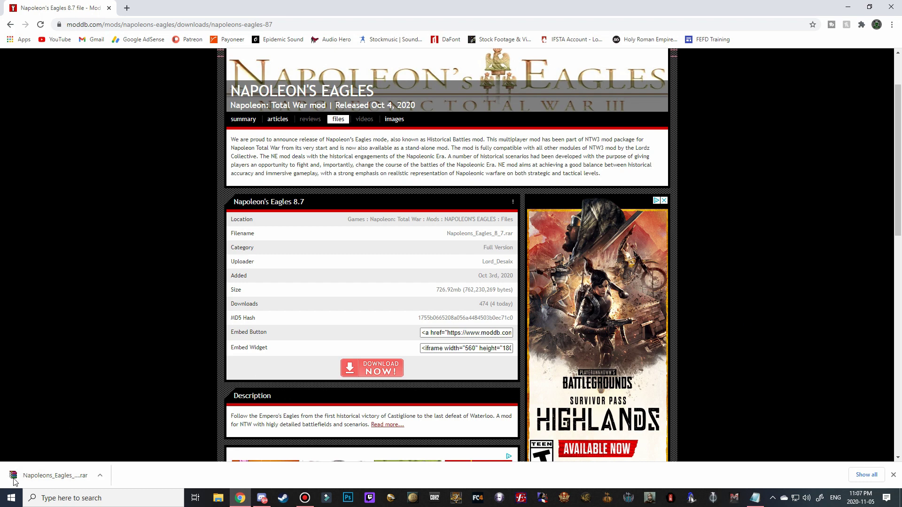
Close Chrome and open Napoleons_Eagles_8_7.rar from the Downloads folder in File Explorer
click(110, 8)
key(super+e)
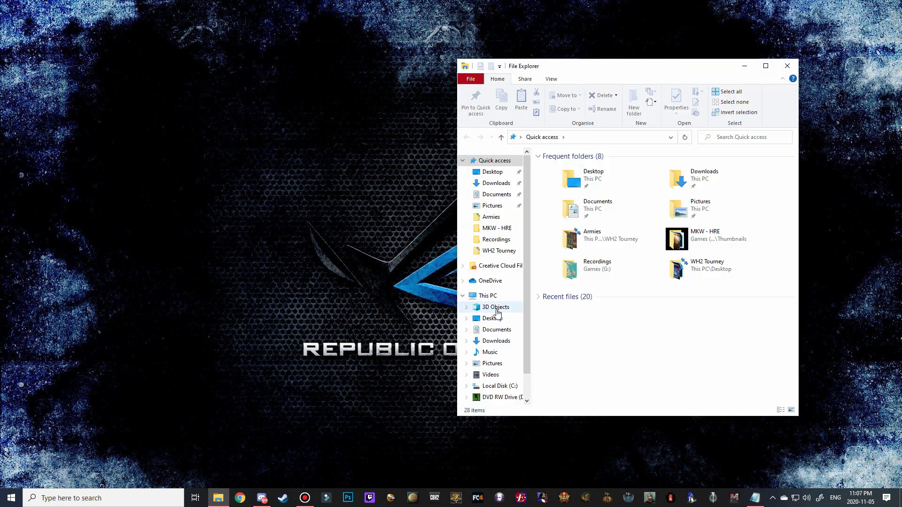
click(496, 340)
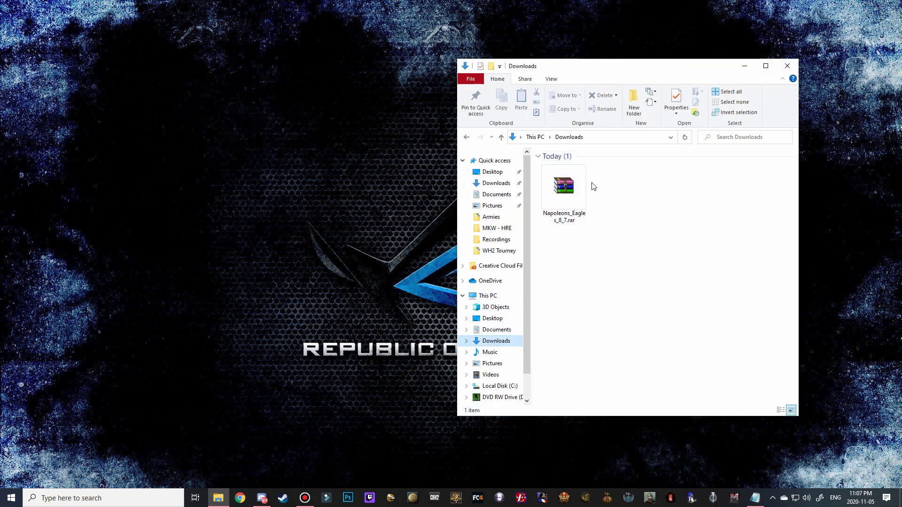
double_click(568, 213)
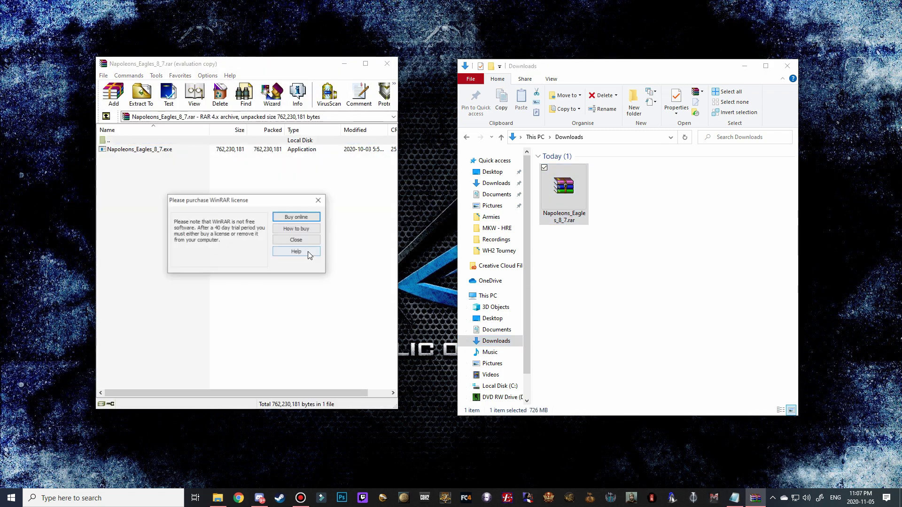
Extract Napoleons_Eagles_8_7.exe onto the desktop, then close WinRAR and the Downloads window
click(318, 200)
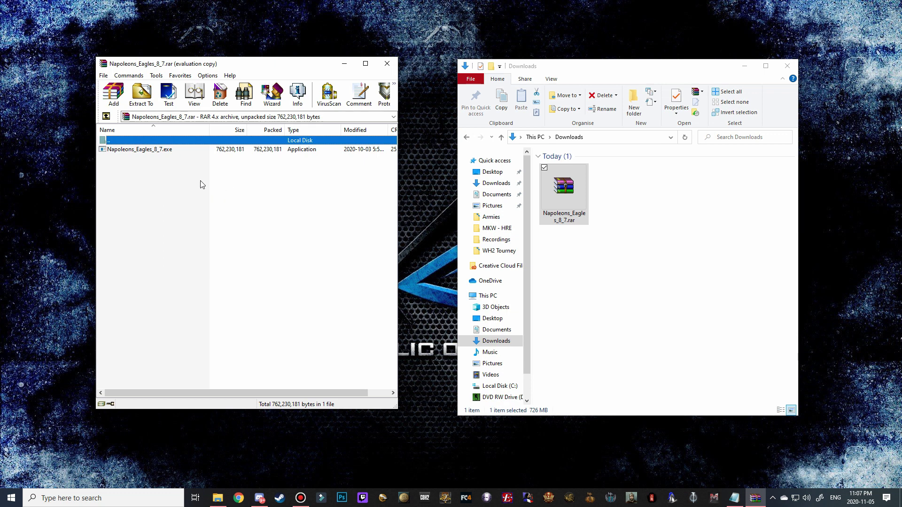
drag(147, 151, 60, 179)
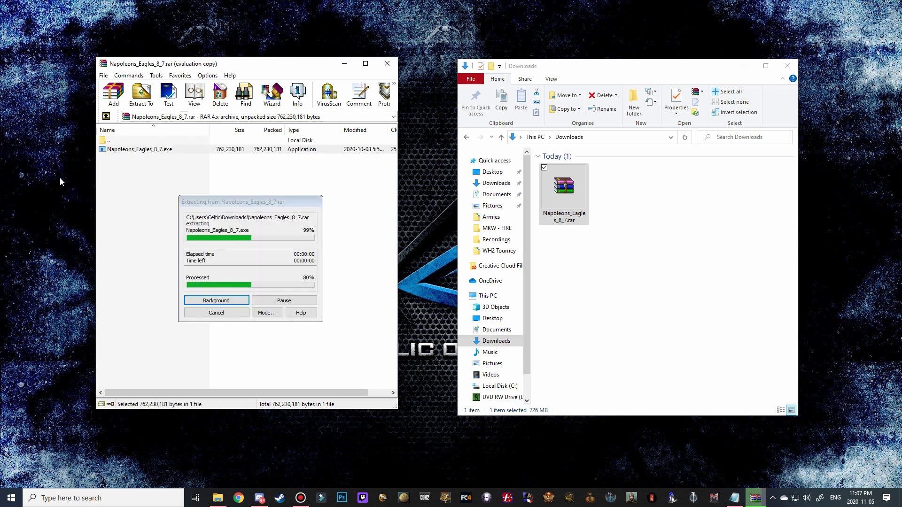
click(388, 63)
click(787, 66)
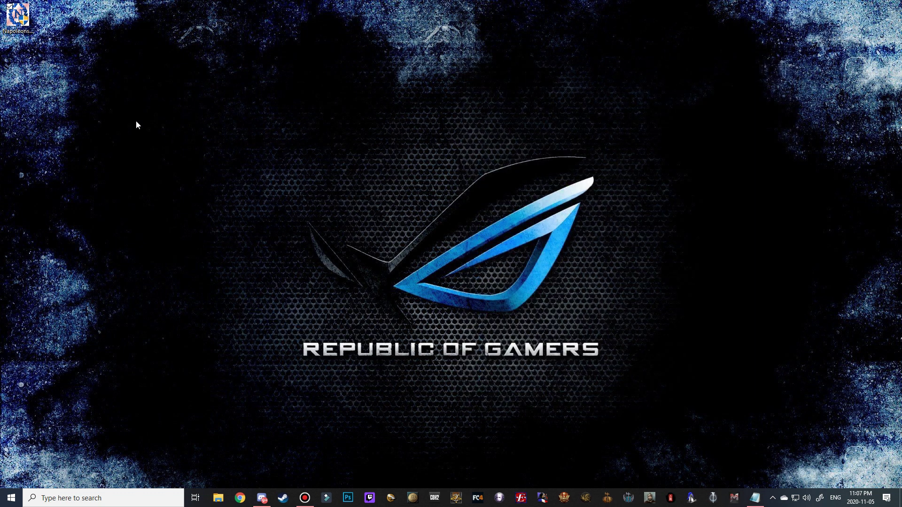
Run Napoleons_Eagles_8_7.exe, accept the licence, and advance to the install-directory page (1973 Mb needed)
double_click(14, 26)
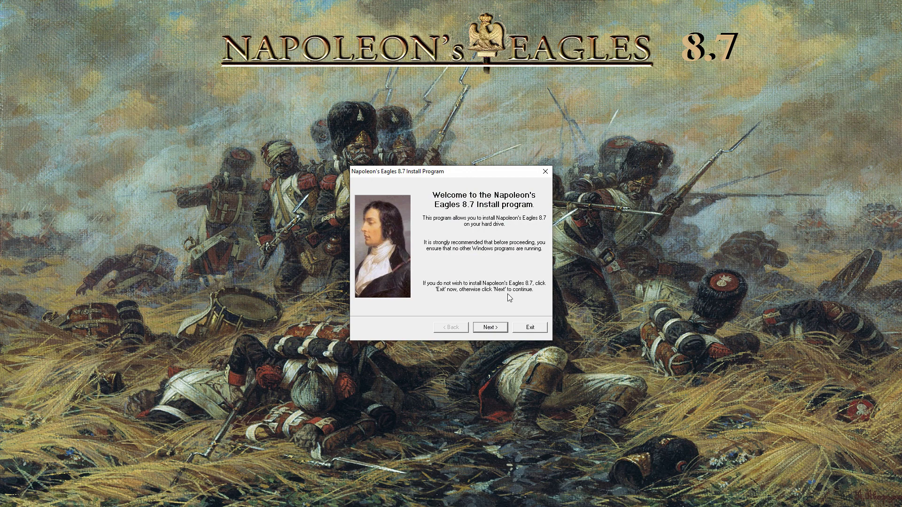
click(491, 328)
click(491, 329)
click(466, 297)
click(491, 328)
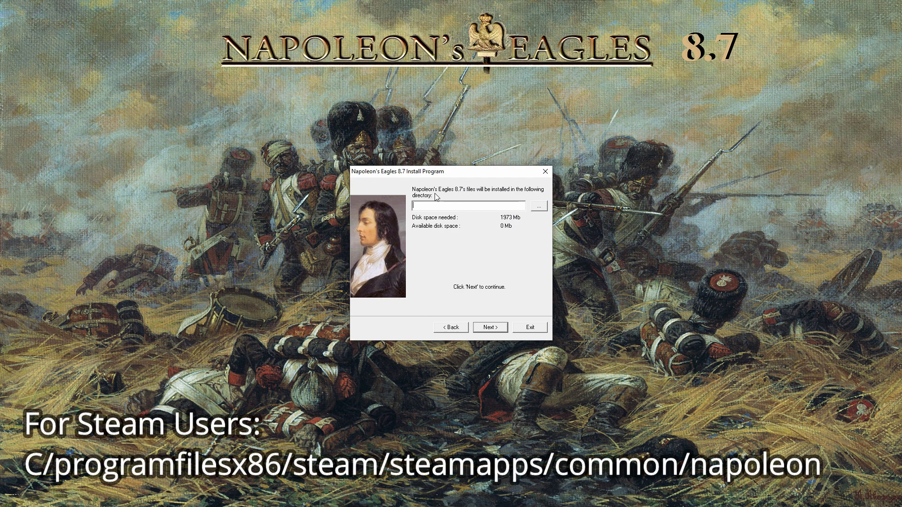
Browse to G:\Steam Games\steamapps\common\Napoleon Total War and confirm it as the install folder
click(539, 206)
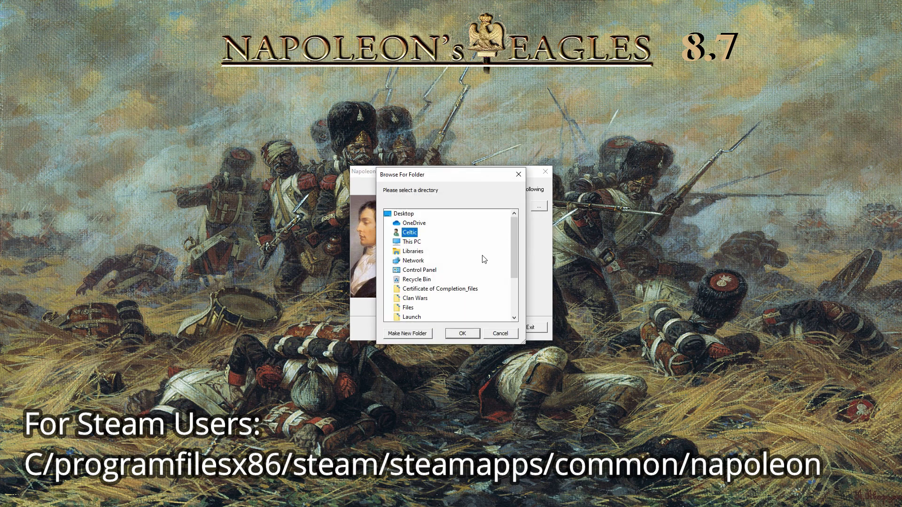
double_click(413, 243)
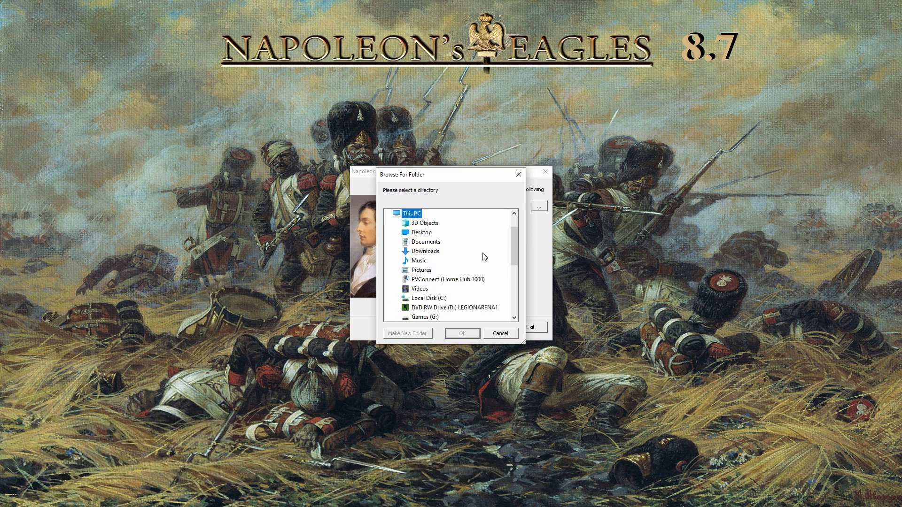
mouse_move(418, 319)
mouse_move(431, 303)
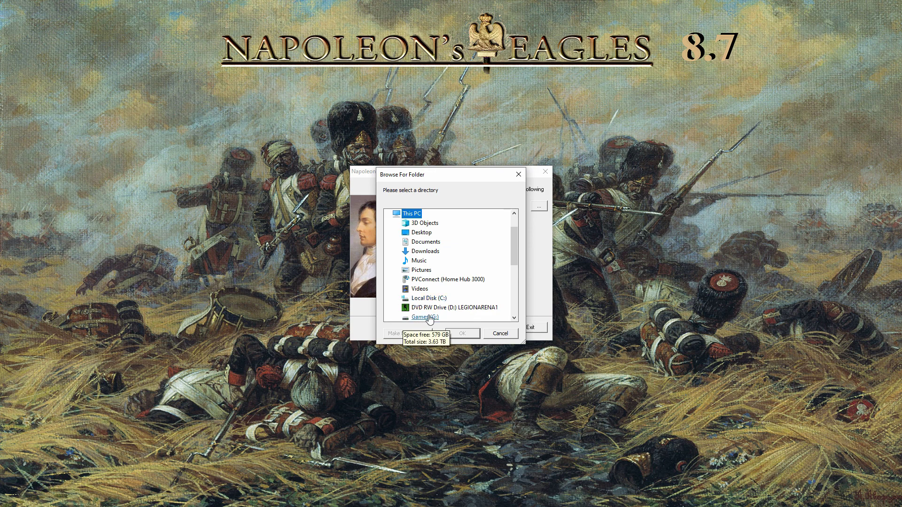
double_click(425, 318)
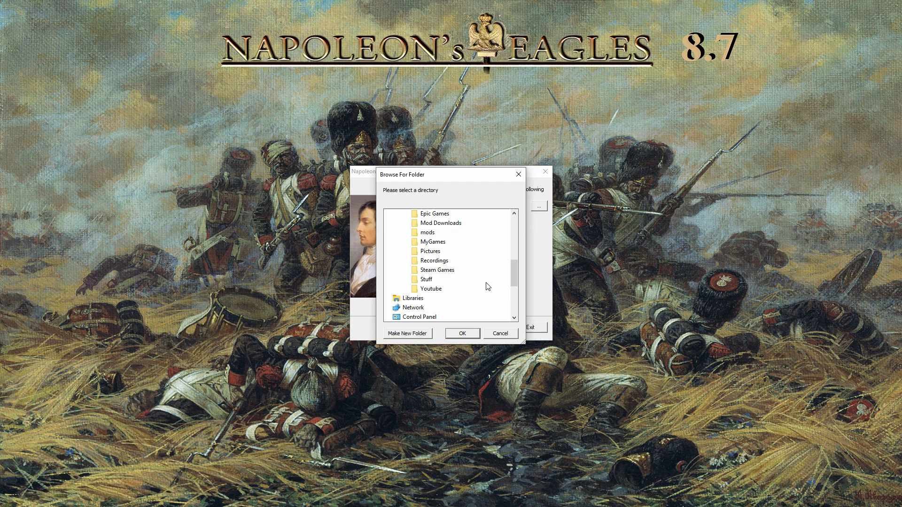
click(453, 276)
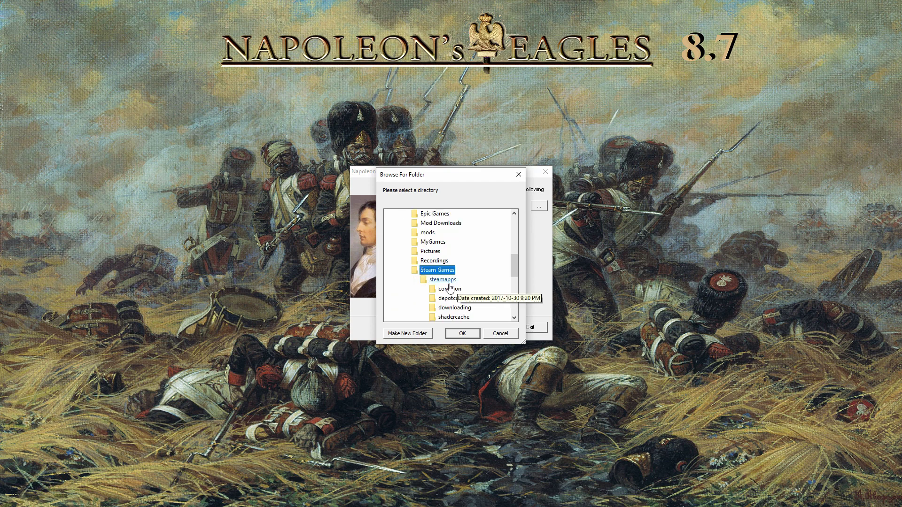
scroll(475, 296, down, 5)
scroll(478, 299, down, 10)
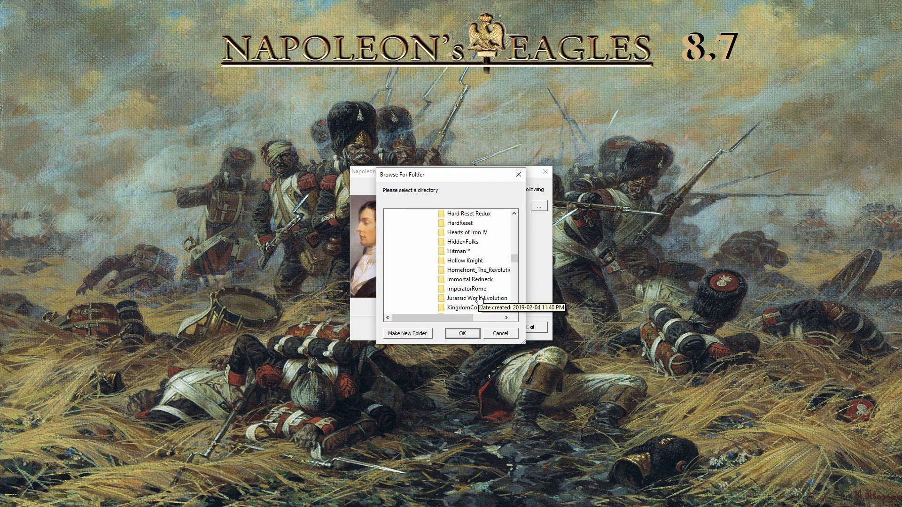
double_click(472, 251)
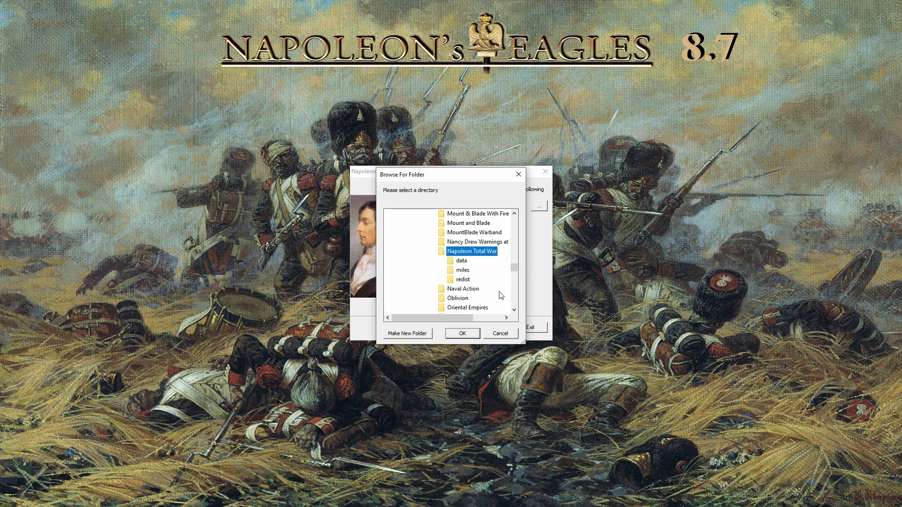
click(463, 333)
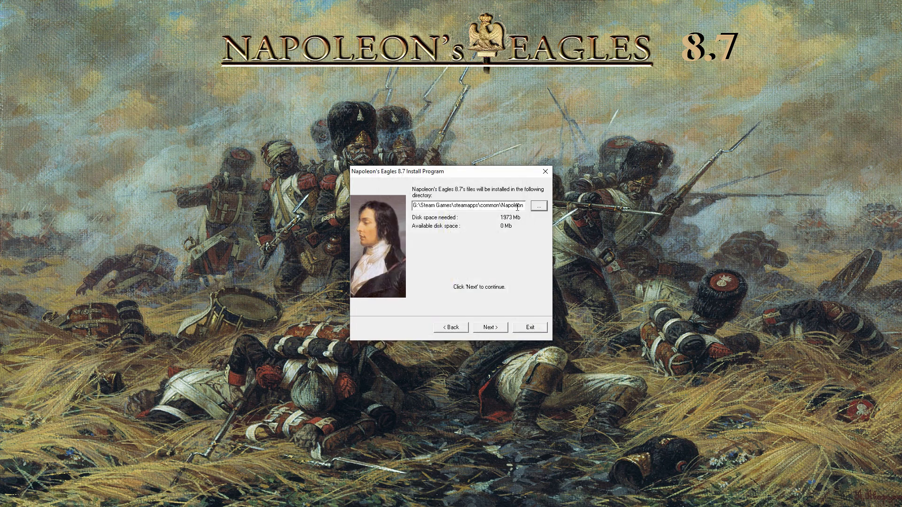
Type 'Total War' to complete the install path, then begin installing the mod files
text(Total Wa)
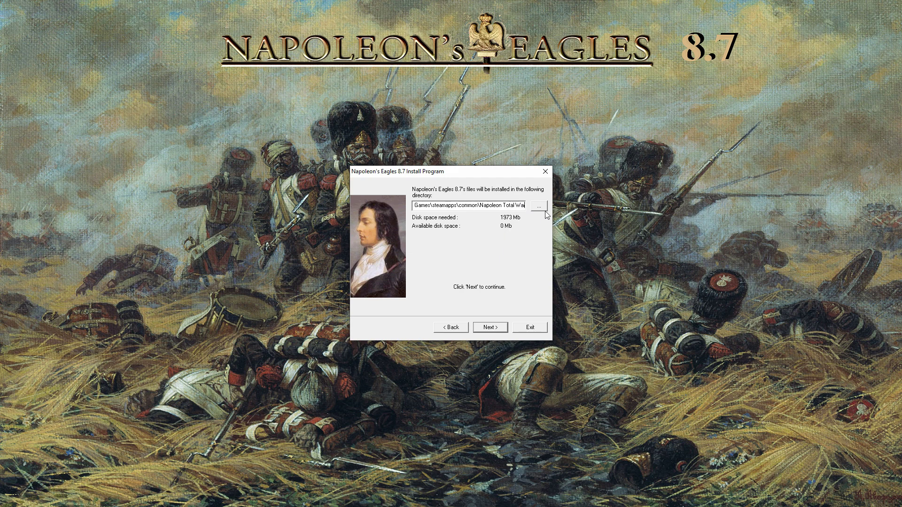
click(491, 328)
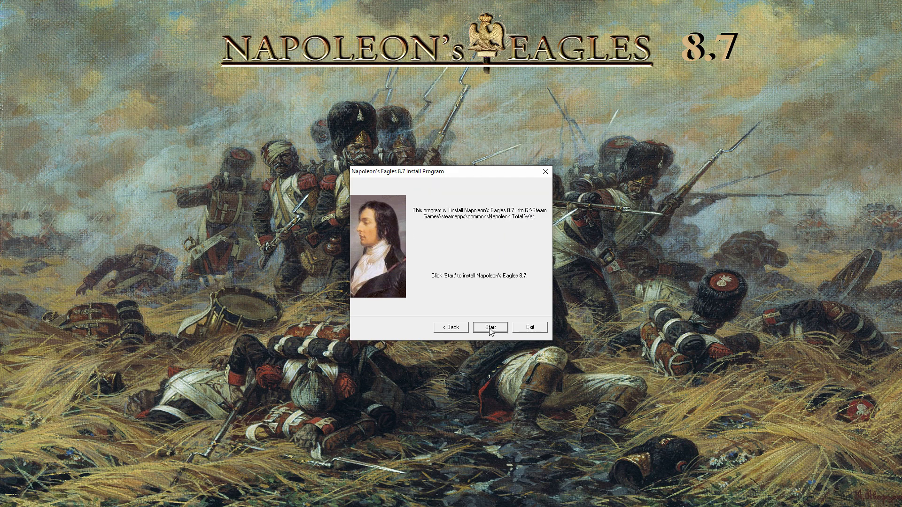
click(489, 330)
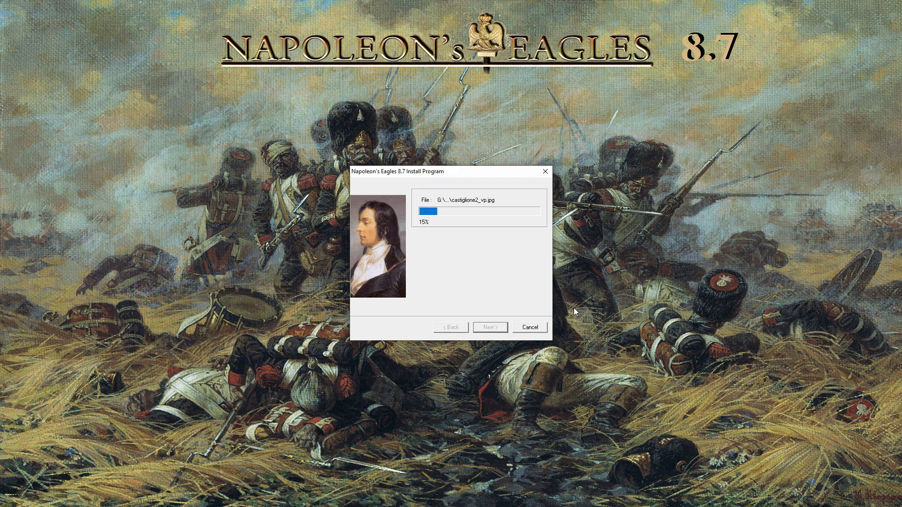